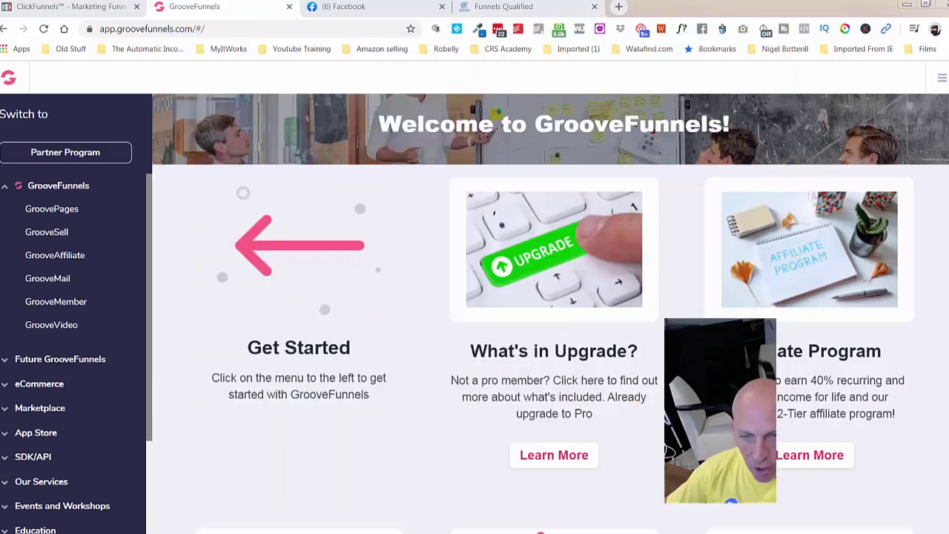
- Open GroovePages from the GrooveFunnels left sidebar to reach the sites list
{"action": "left_click", "coordinate": [51, 209]}
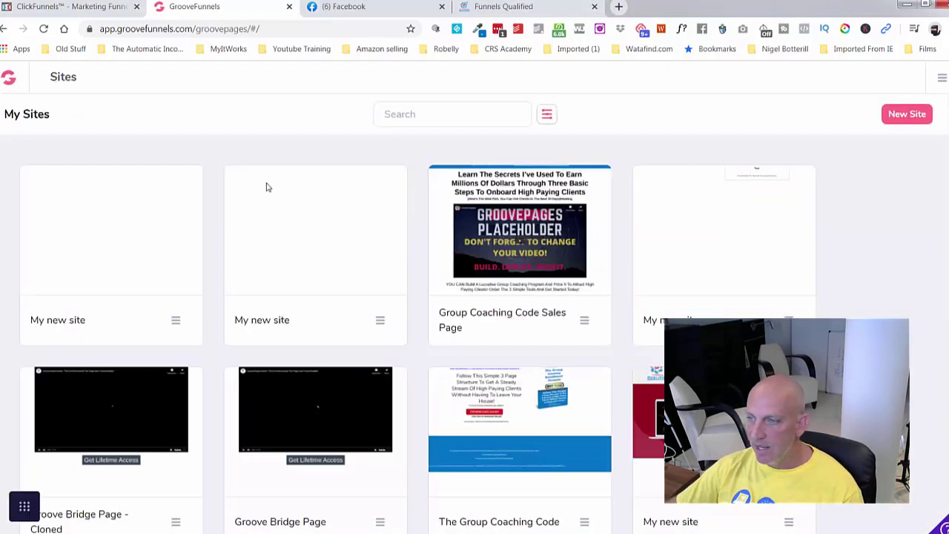
- Start a new blank-template site, then open the Facebook post's linked consulting page in a new tab
{"action": "left_click", "coordinate": [906, 115]}
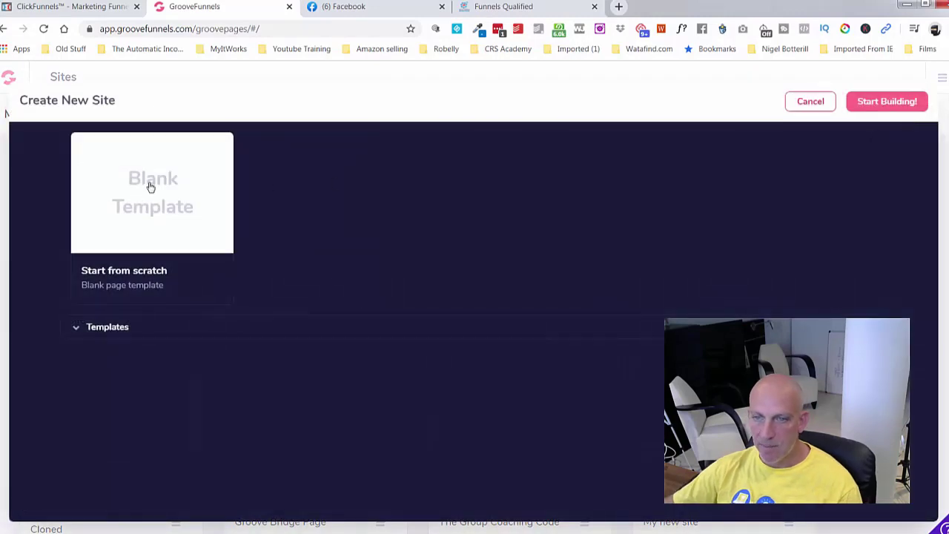
{"action": "left_click", "coordinate": [150, 187]}
{"action": "left_click", "coordinate": [355, 7]}
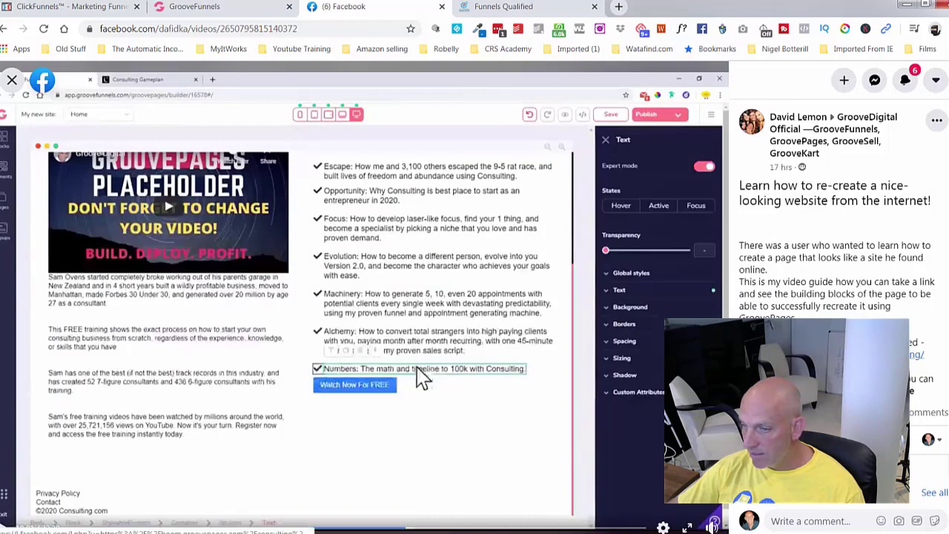
{"action": "right_click", "coordinate": [772, 519]}
{"action": "left_click", "coordinate": [816, 363]}
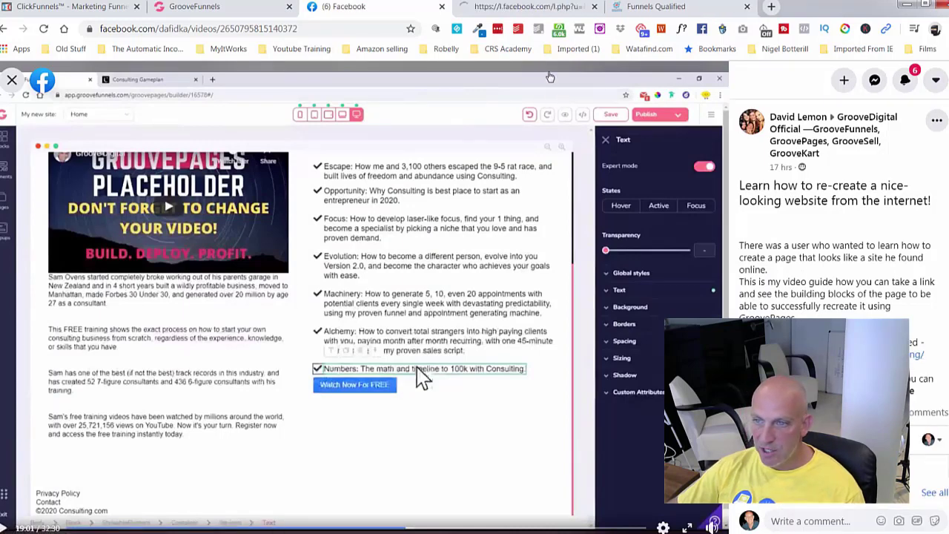
{"action": "left_click", "coordinate": [535, 9]}
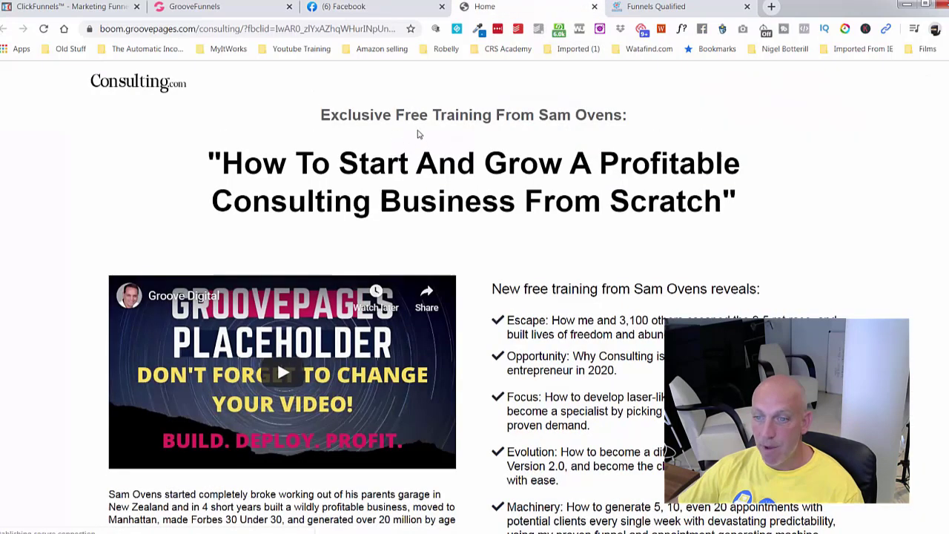
{"action": "scroll", "coordinate": [612, 178], "scroll_direction": "down", "scroll_amount": 5}
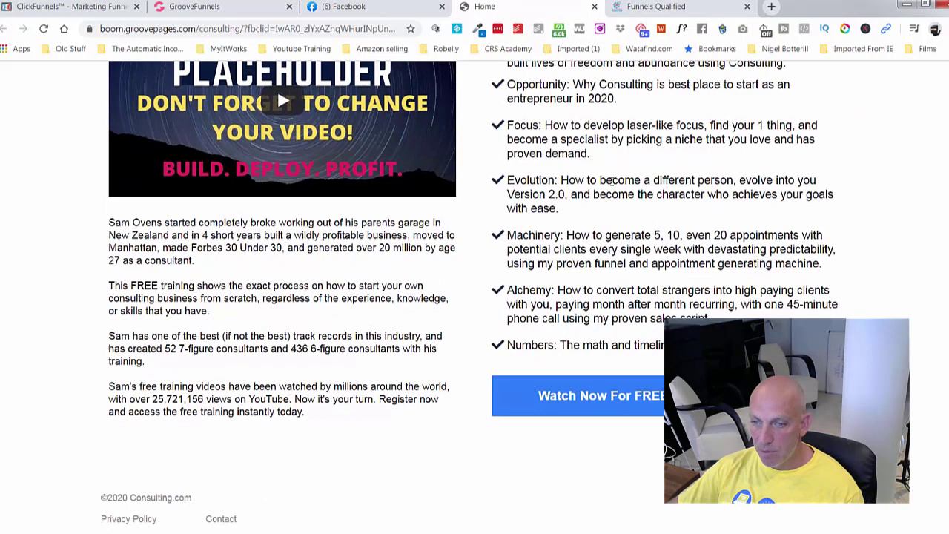
{"action": "scroll", "coordinate": [612, 182], "scroll_direction": "up", "scroll_amount": 5}
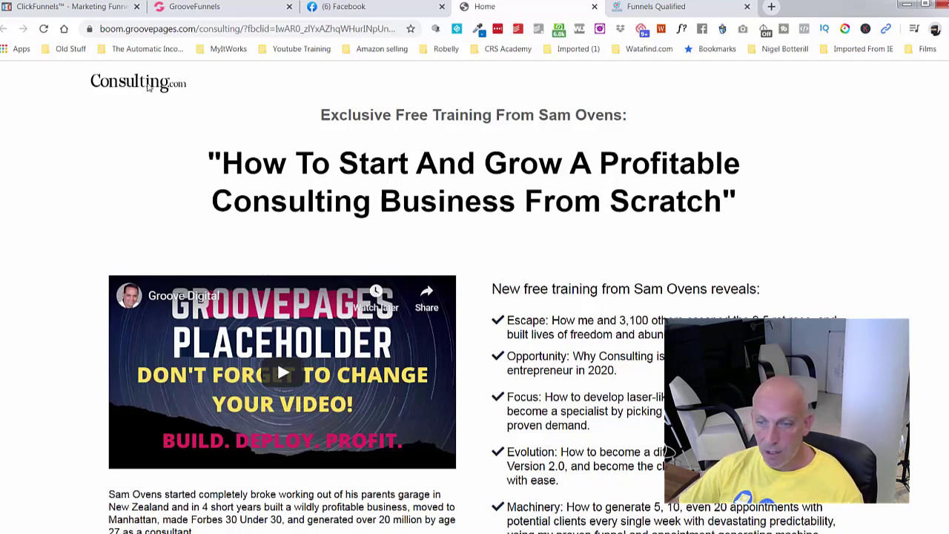
{"action": "scroll", "coordinate": [786, 220], "scroll_direction": "down", "scroll_amount": 5}
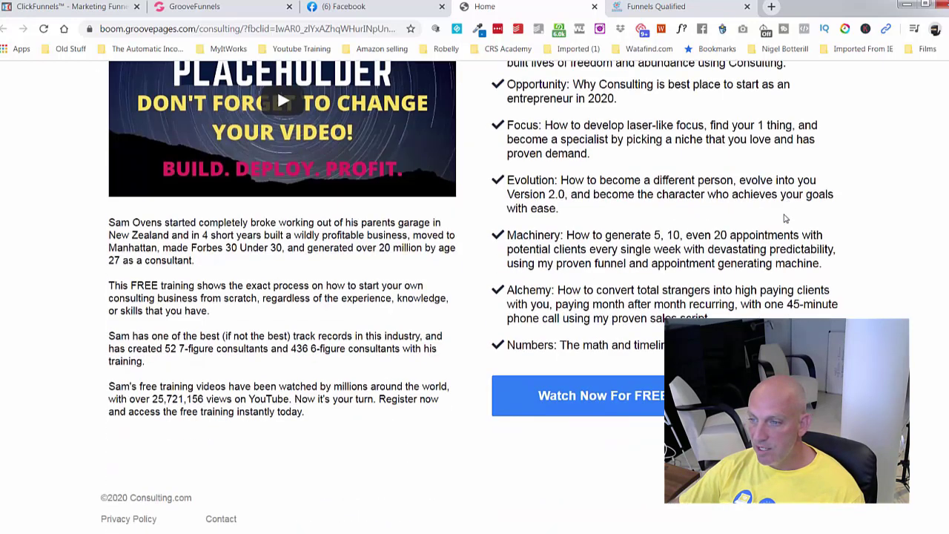
{"action": "scroll", "coordinate": [784, 206], "scroll_direction": "up", "scroll_amount": 4}
- Open the consulting page's source view and select all of its HTML
{"action": "right_click", "coordinate": [795, 190]}
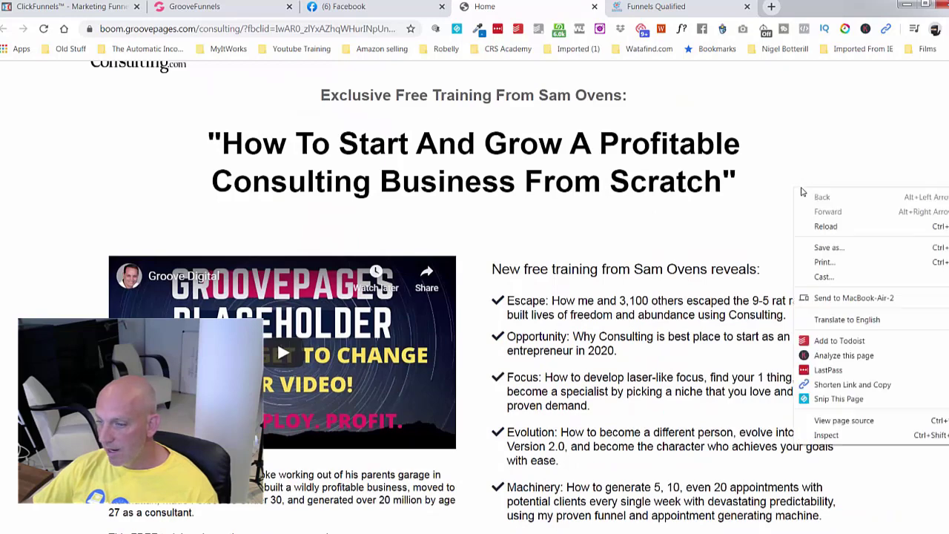
{"action": "left_click", "coordinate": [855, 422]}
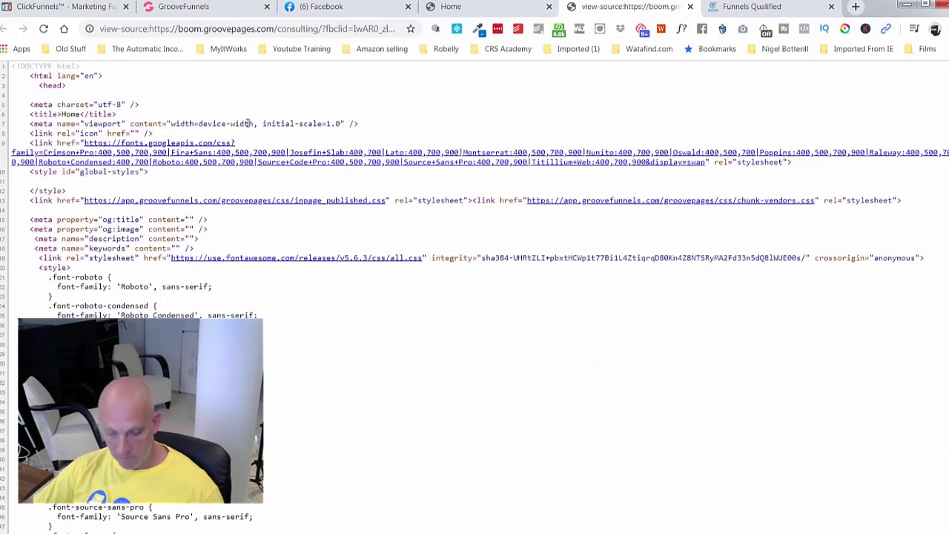
{"action": "key", "text": "ctrl+a"}
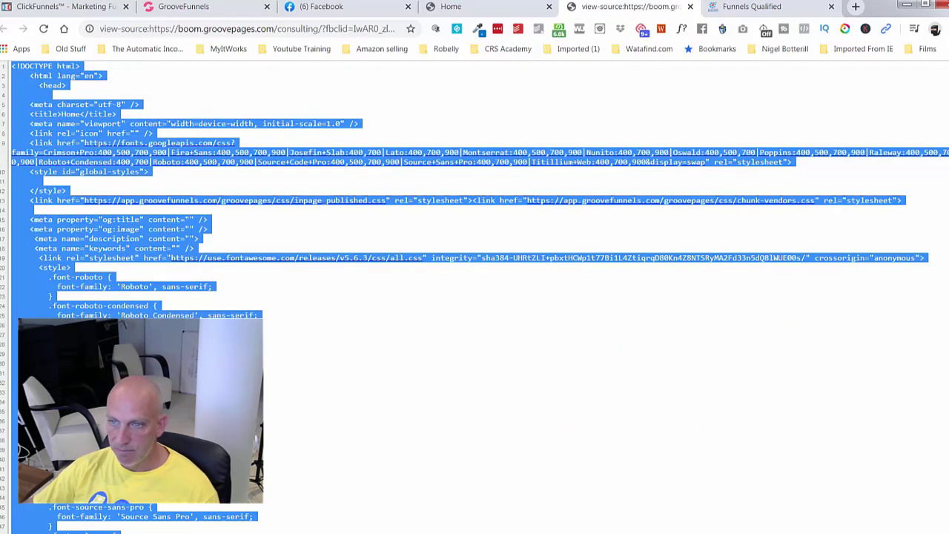
- Paste the copied consulting HTML into the Home page's source code editor and apply it
{"action": "left_click", "coordinate": [483, 15]}
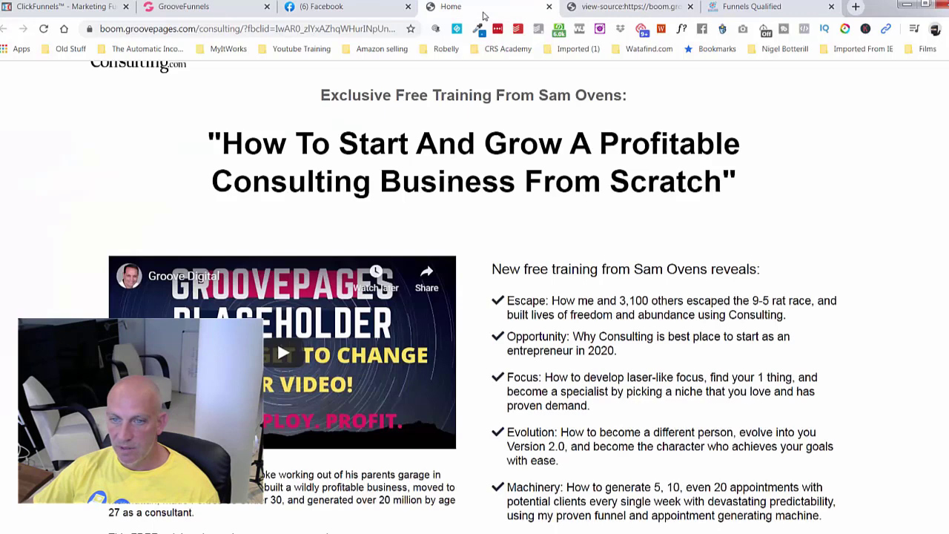
{"action": "left_click", "coordinate": [199, 14]}
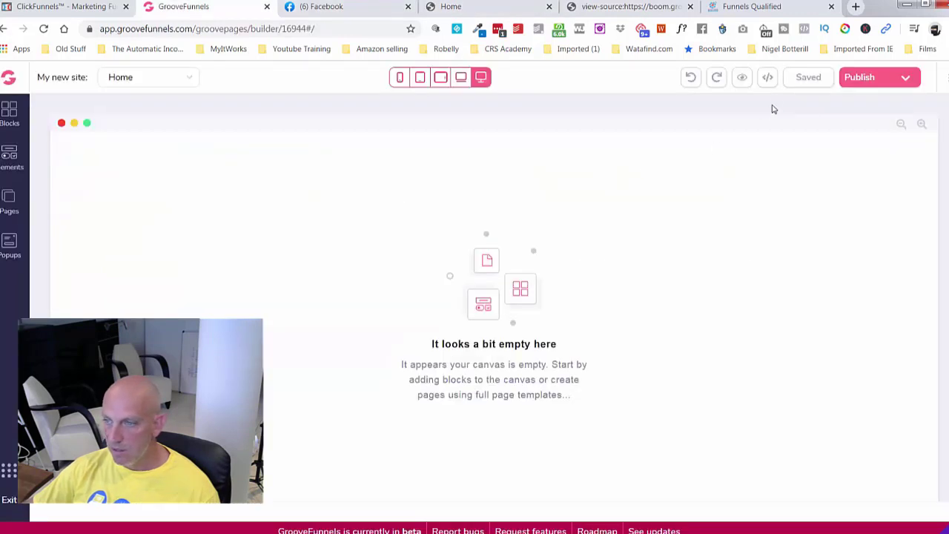
{"action": "left_click", "coordinate": [767, 78]}
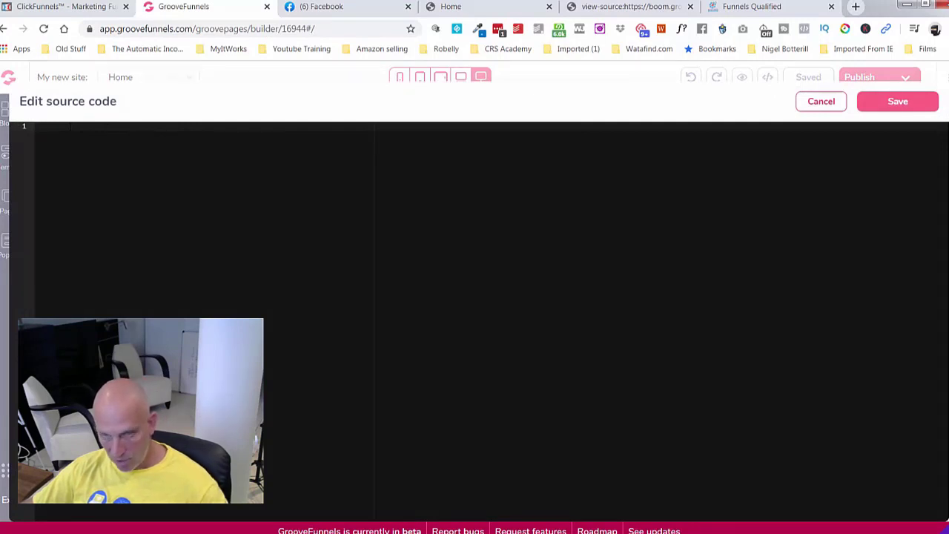
{"action": "key", "text": "ctrl+v"}
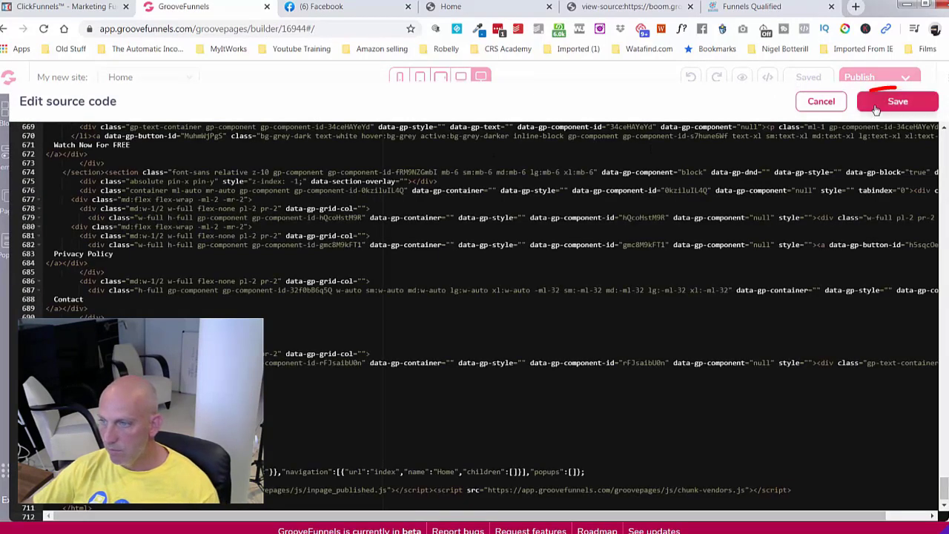
{"action": "left_click", "coordinate": [883, 100]}
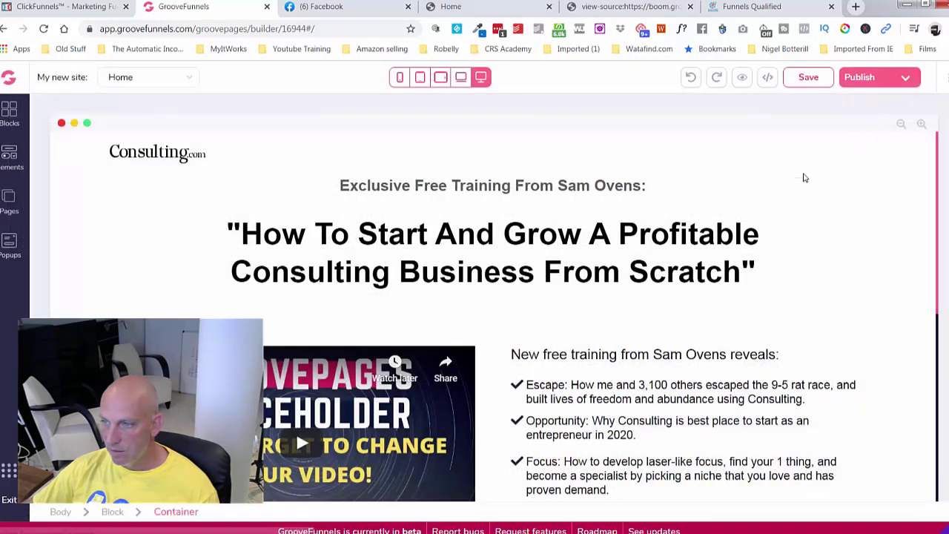
- Save the rebuilt page and inspect the headline and its container settings
{"action": "left_click", "coordinate": [817, 83]}
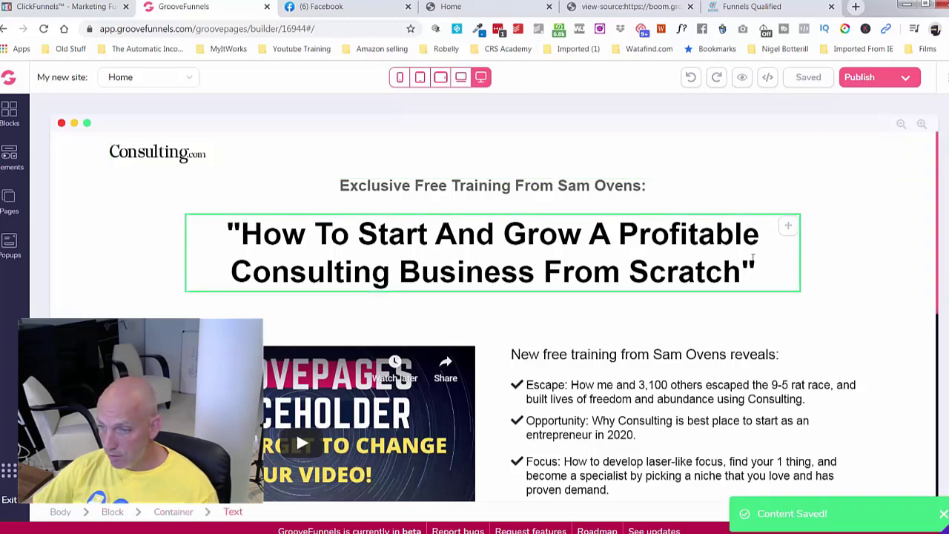
{"action": "left_click", "coordinate": [756, 250]}
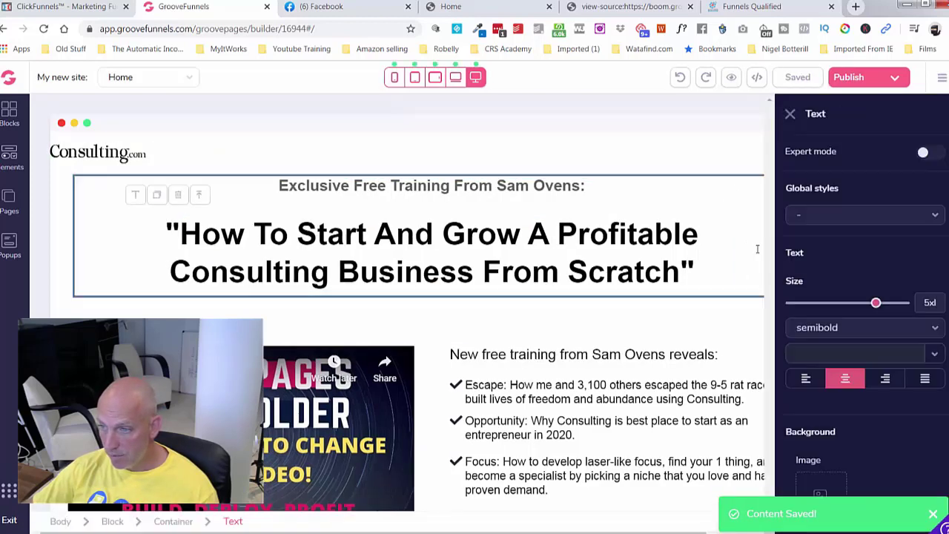
{"action": "left_click", "coordinate": [742, 178]}
{"action": "left_click", "coordinate": [792, 117]}
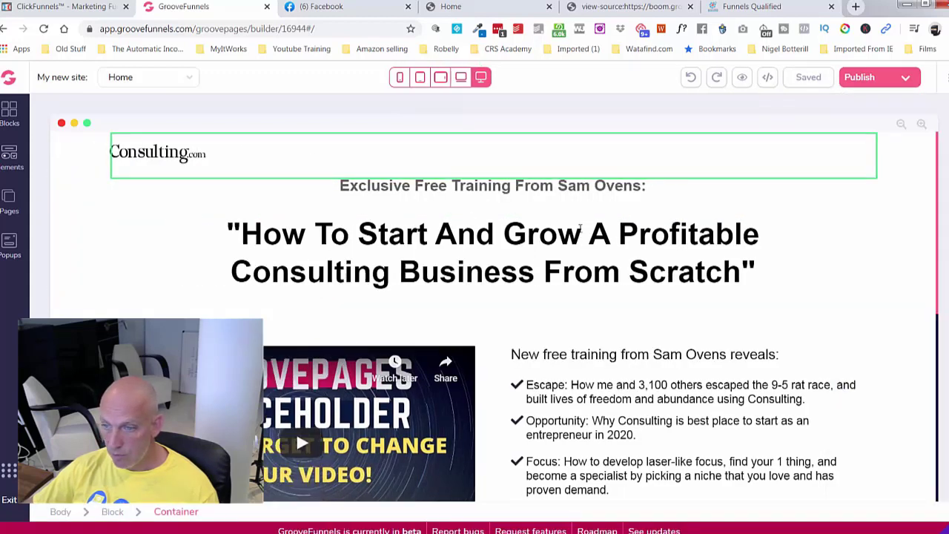
- Check the Evolution bullet's text settings, review the page, then go to the Funnels Qualified site
{"action": "scroll", "coordinate": [612, 238], "scroll_direction": "down", "scroll_amount": 1}
{"action": "scroll", "coordinate": [611, 237], "scroll_direction": "down", "scroll_amount": 3}
{"action": "left_click", "coordinate": [542, 273]}
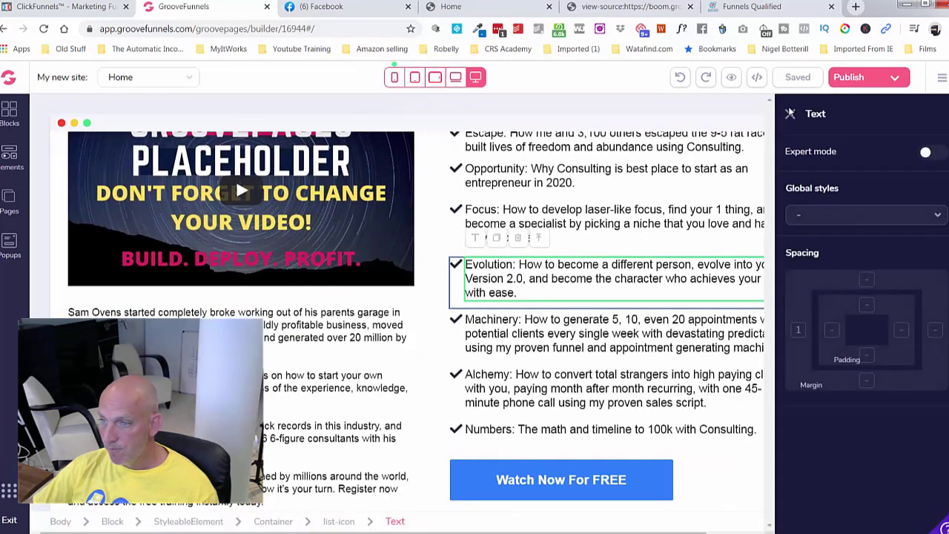
{"action": "left_click", "coordinate": [791, 115]}
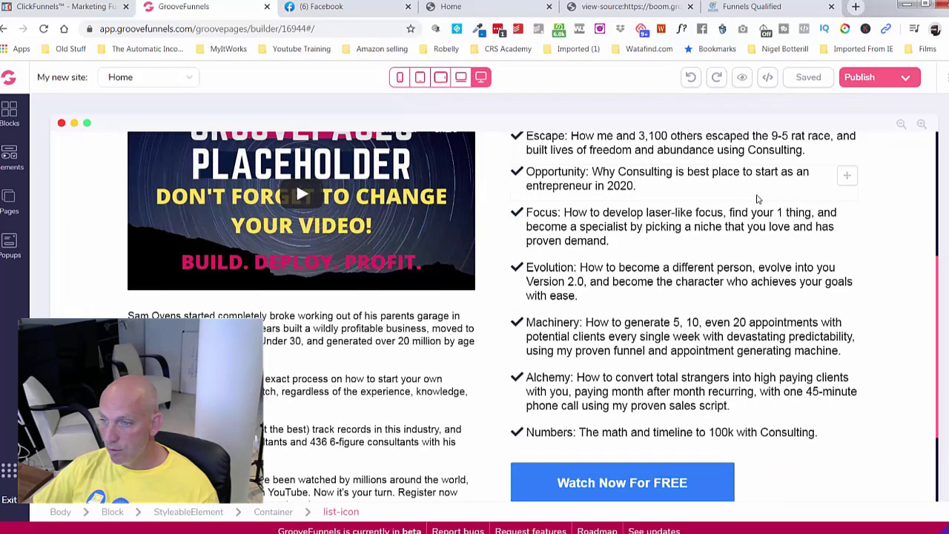
{"action": "scroll", "coordinate": [758, 199], "scroll_direction": "up", "scroll_amount": 4}
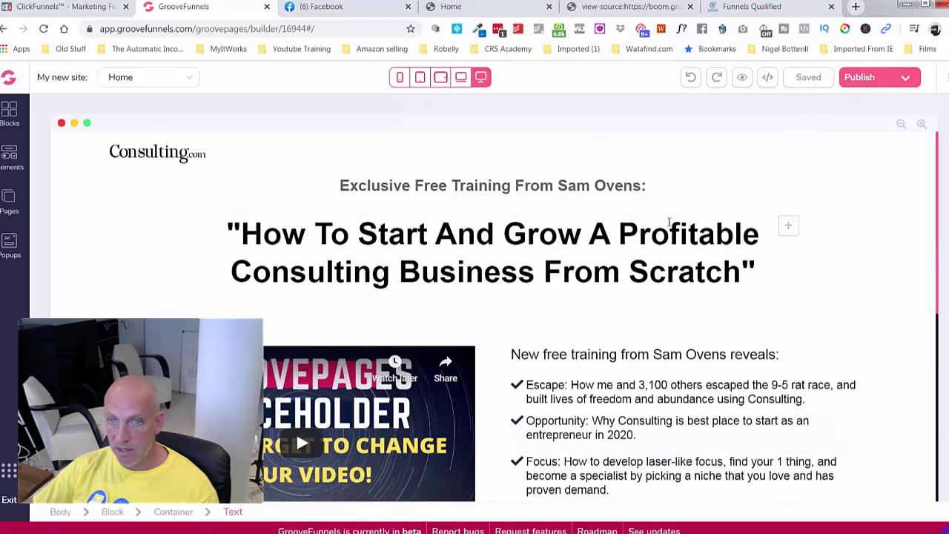
{"action": "scroll", "coordinate": [753, 221], "scroll_direction": "down", "scroll_amount": 5}
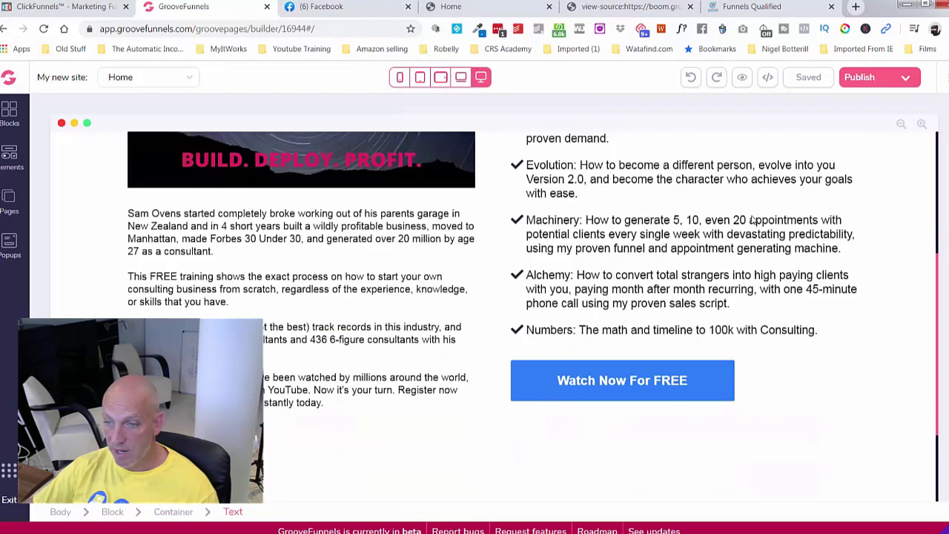
{"action": "scroll", "coordinate": [753, 221], "scroll_direction": "down", "scroll_amount": 1}
{"action": "scroll", "coordinate": [838, 194], "scroll_direction": "up", "scroll_amount": 3}
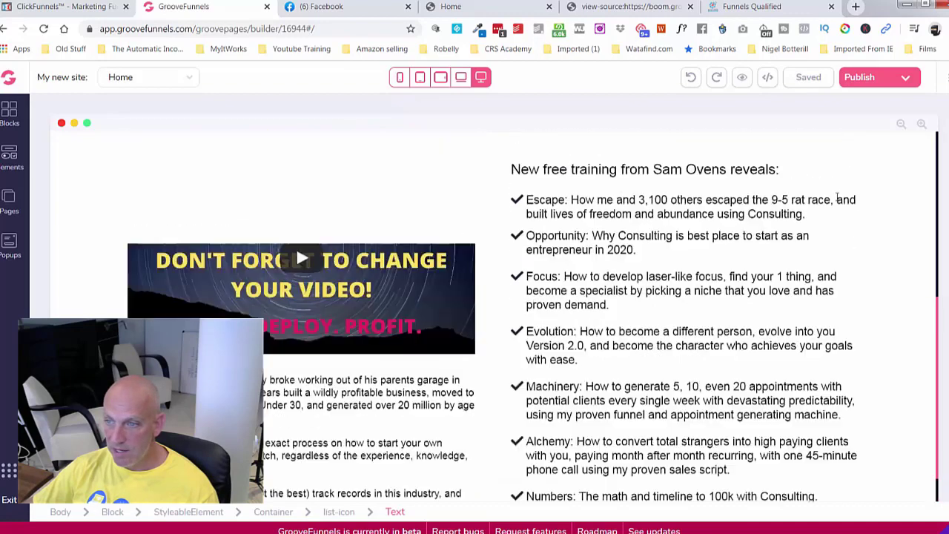
{"action": "scroll", "coordinate": [837, 195], "scroll_direction": "up", "scroll_amount": 3}
{"action": "left_click", "coordinate": [764, 8]}
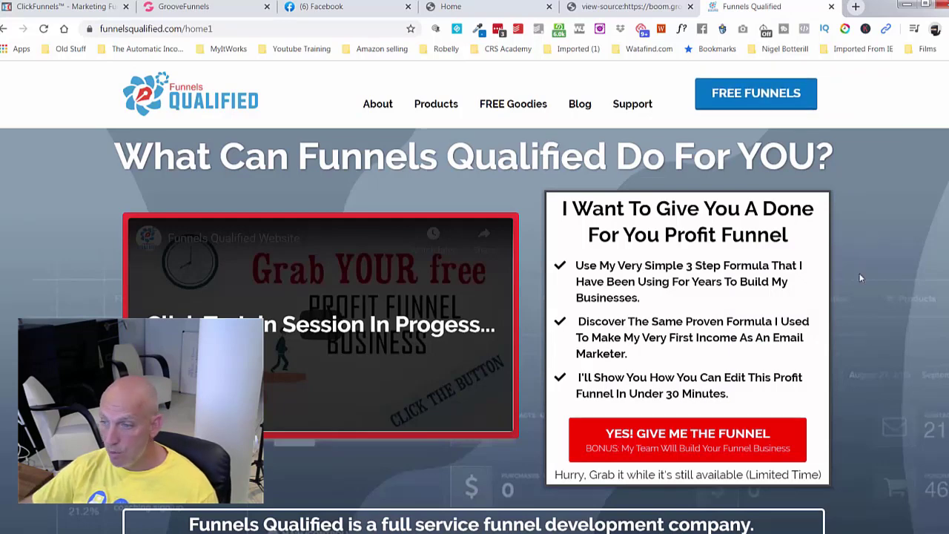
- View the Funnels Qualified homepage source, then begin adding a new page to the GroovePages site
{"action": "scroll", "coordinate": [898, 267], "scroll_direction": "down", "scroll_amount": 3}
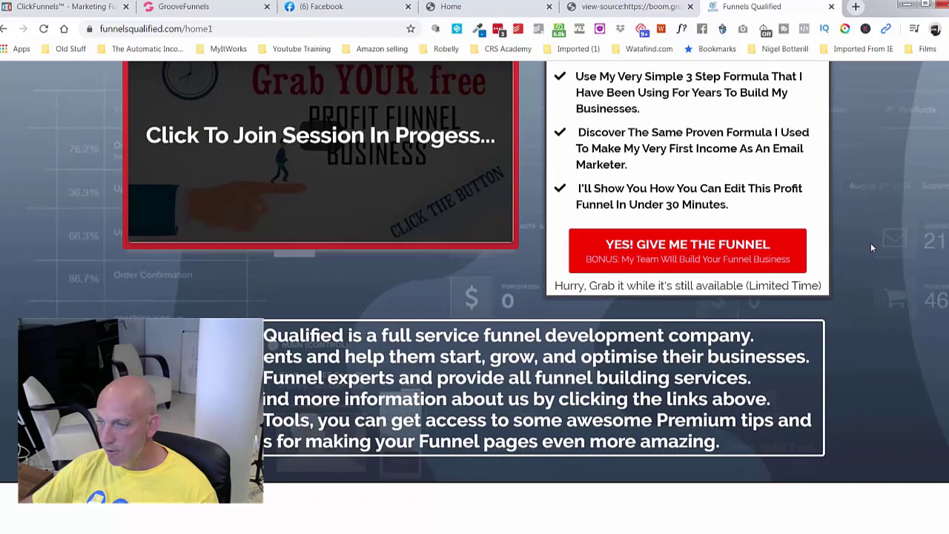
{"action": "right_click", "coordinate": [871, 242]}
{"action": "left_click", "coordinate": [855, 478]}
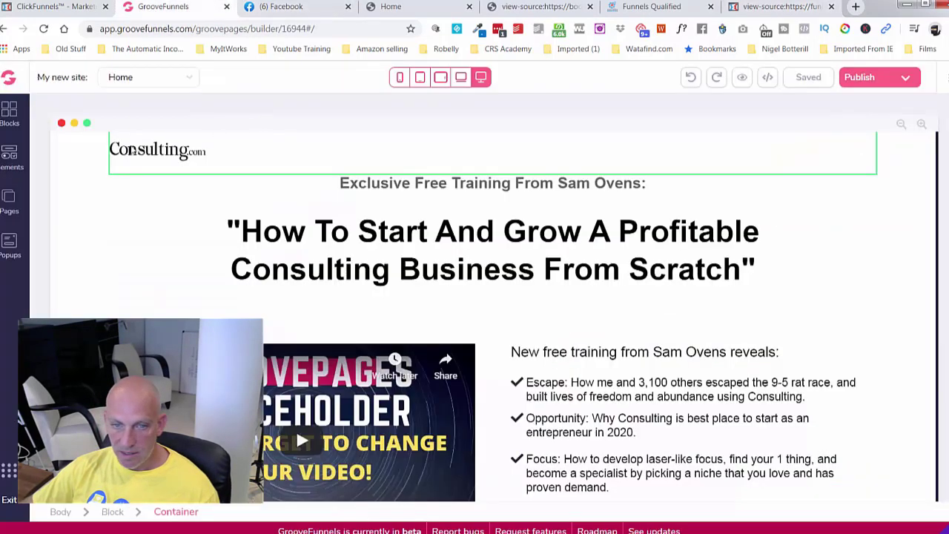
{"action": "left_click", "coordinate": [9, 200]}
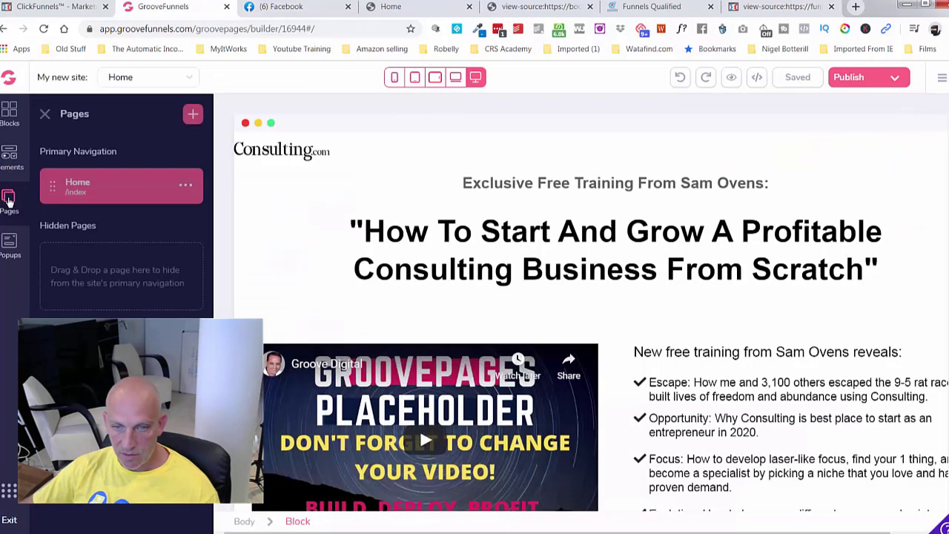
{"action": "left_click", "coordinate": [193, 114]}
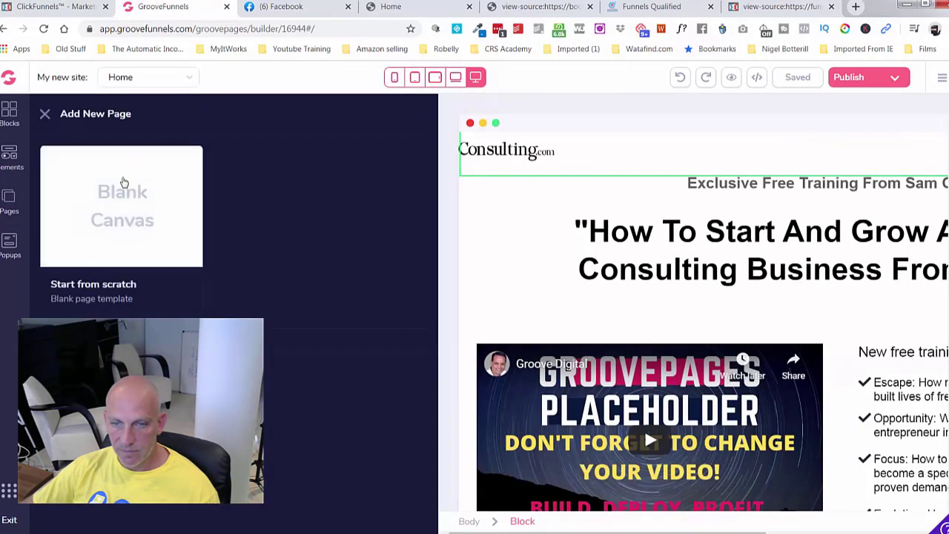
- Add a Blank Canvas Page 2 and paste the Funnels Qualified HTML into its source editor
{"action": "left_click", "coordinate": [124, 182]}
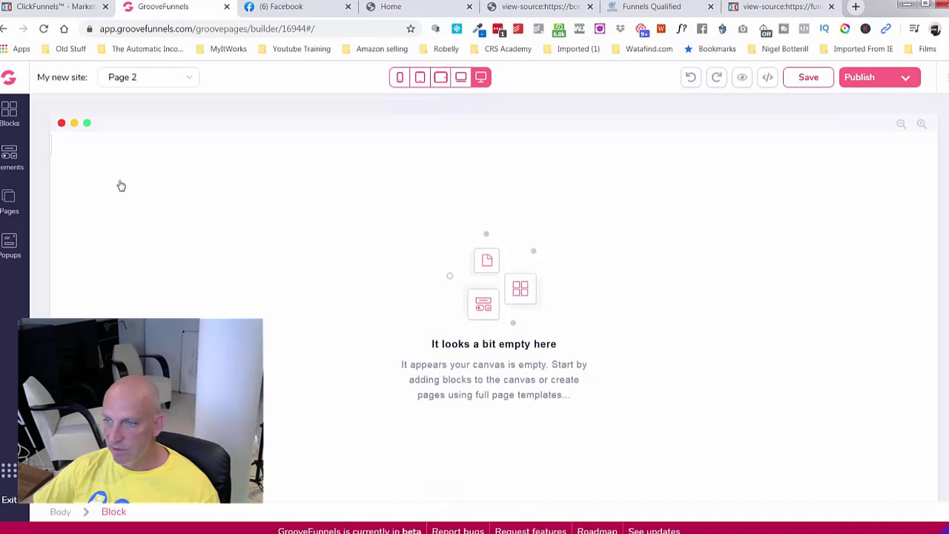
{"action": "left_click", "coordinate": [771, 77]}
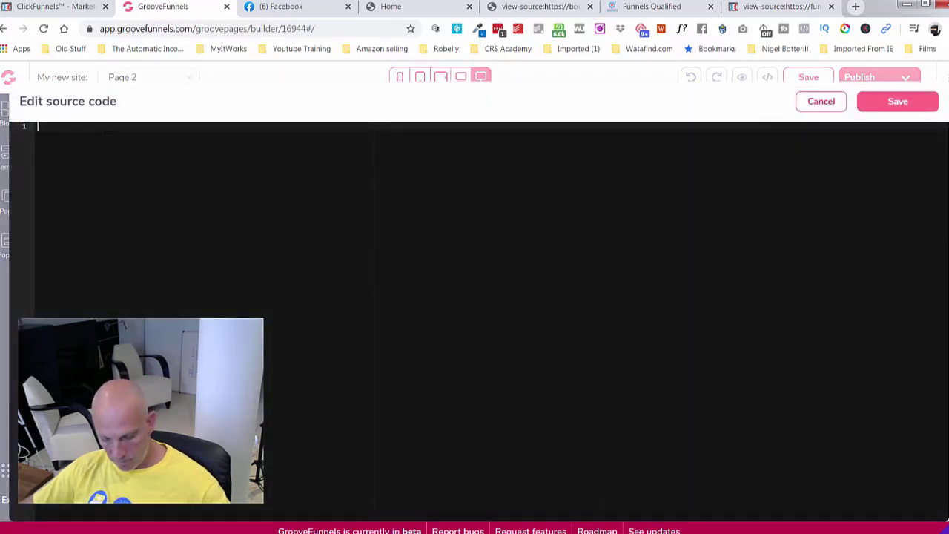
{"action": "key", "text": "ctrl+v"}
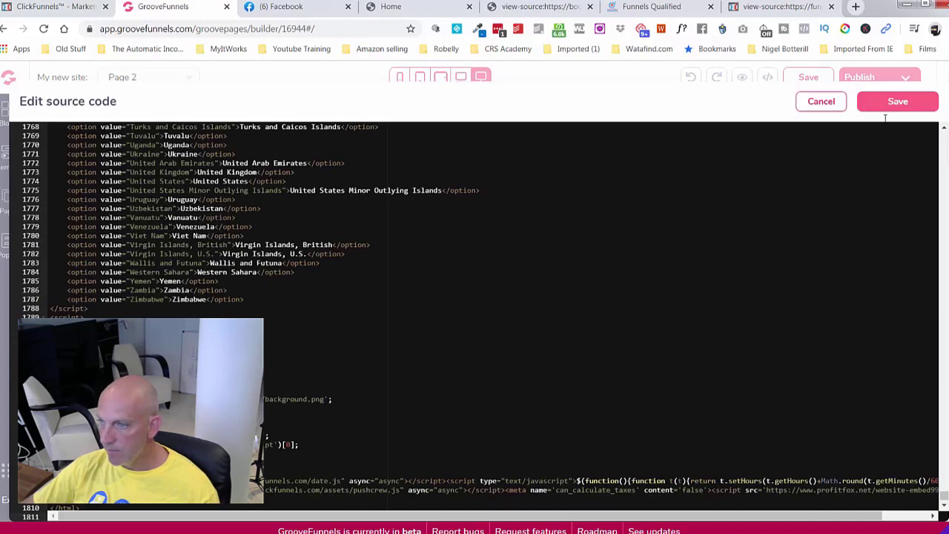
{"action": "left_click", "coordinate": [870, 108]}
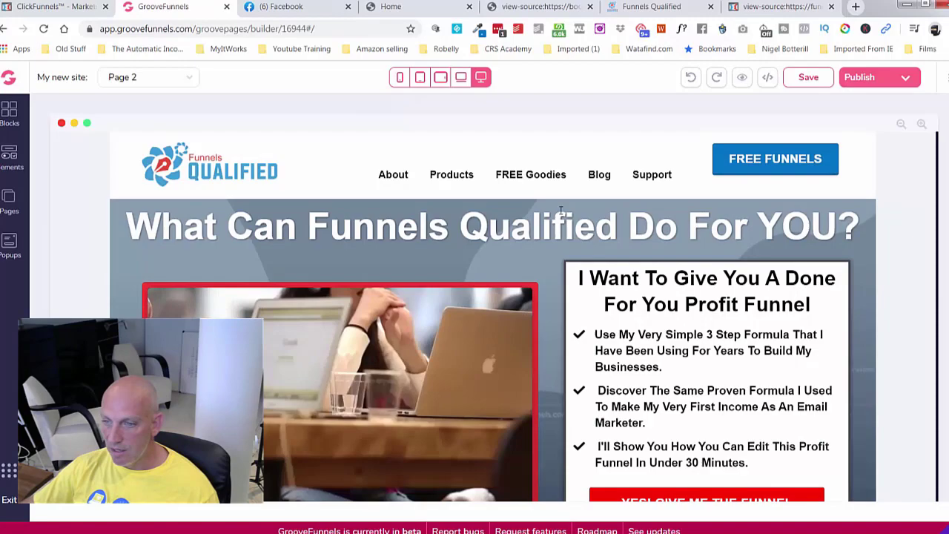
{"action": "scroll", "coordinate": [564, 222], "scroll_direction": "down", "scroll_amount": 2}
{"action": "scroll", "coordinate": [567, 237], "scroll_direction": "down", "scroll_amount": 2}
{"action": "scroll", "coordinate": [575, 257], "scroll_direction": "down", "scroll_amount": 2}
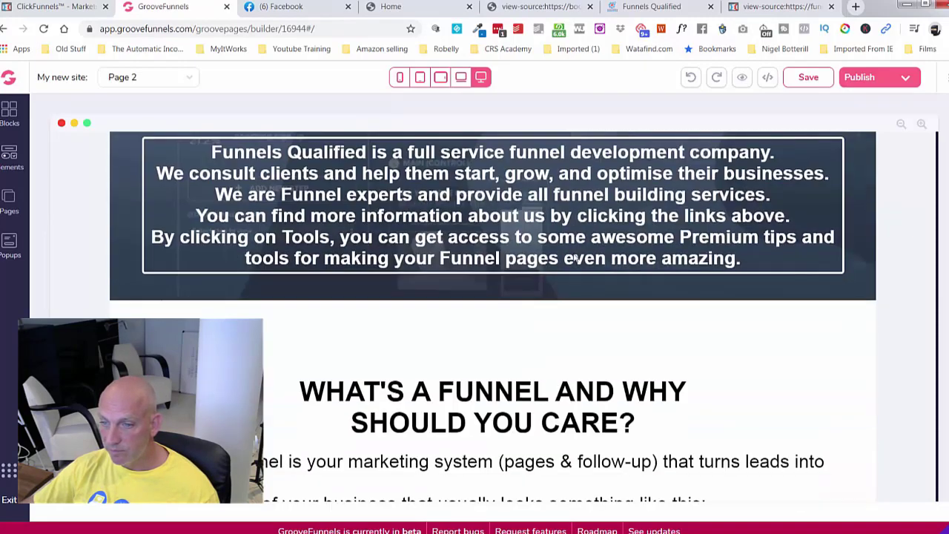
{"action": "scroll", "coordinate": [575, 257], "scroll_direction": "down", "scroll_amount": 2}
{"action": "scroll", "coordinate": [574, 258], "scroll_direction": "down", "scroll_amount": 2}
{"action": "scroll", "coordinate": [574, 257], "scroll_direction": "down", "scroll_amount": 3}
{"action": "scroll", "coordinate": [573, 257], "scroll_direction": "down", "scroll_amount": 2}
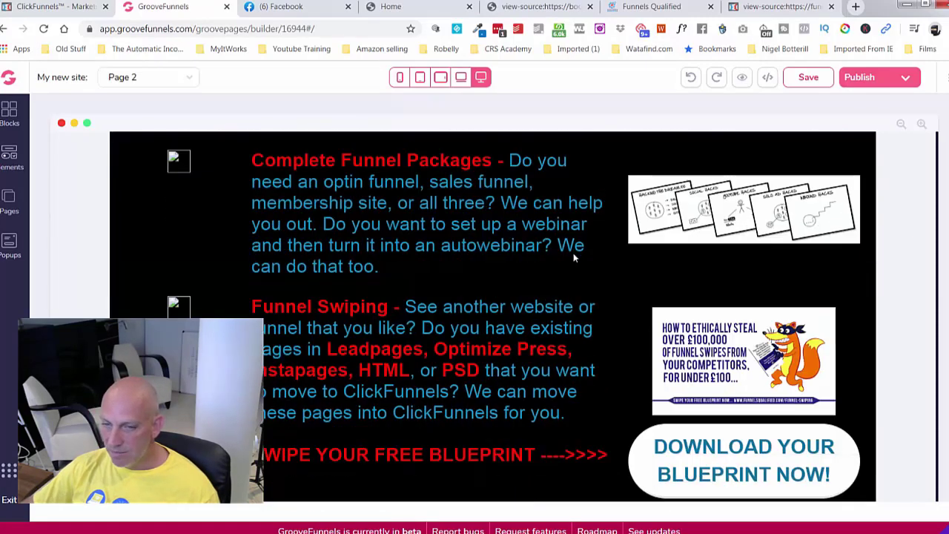
{"action": "scroll", "coordinate": [573, 258], "scroll_direction": "down", "scroll_amount": 2}
{"action": "scroll", "coordinate": [572, 258], "scroll_direction": "up", "scroll_amount": 2}
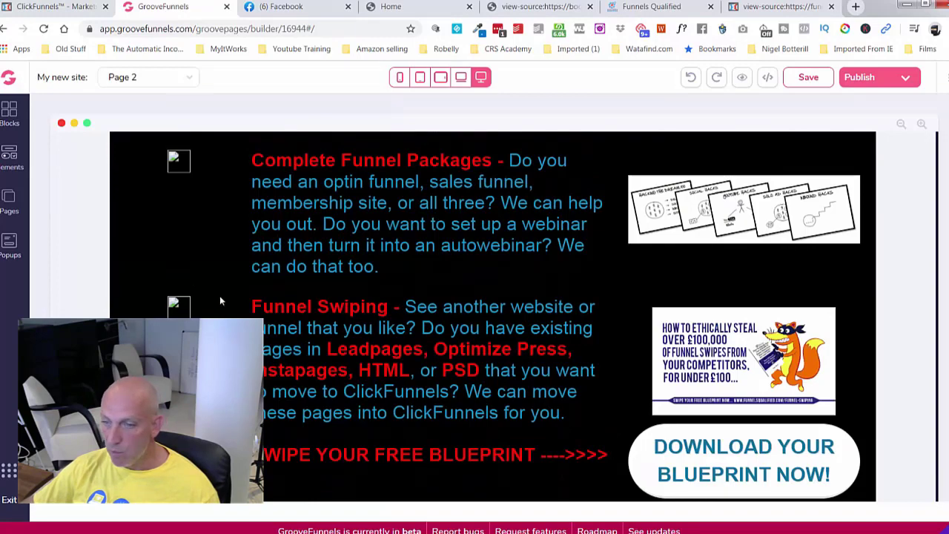
{"action": "scroll", "coordinate": [296, 293], "scroll_direction": "down", "scroll_amount": 2}
{"action": "scroll", "coordinate": [408, 286], "scroll_direction": "down", "scroll_amount": 3}
{"action": "scroll", "coordinate": [482, 282], "scroll_direction": "down", "scroll_amount": 3}
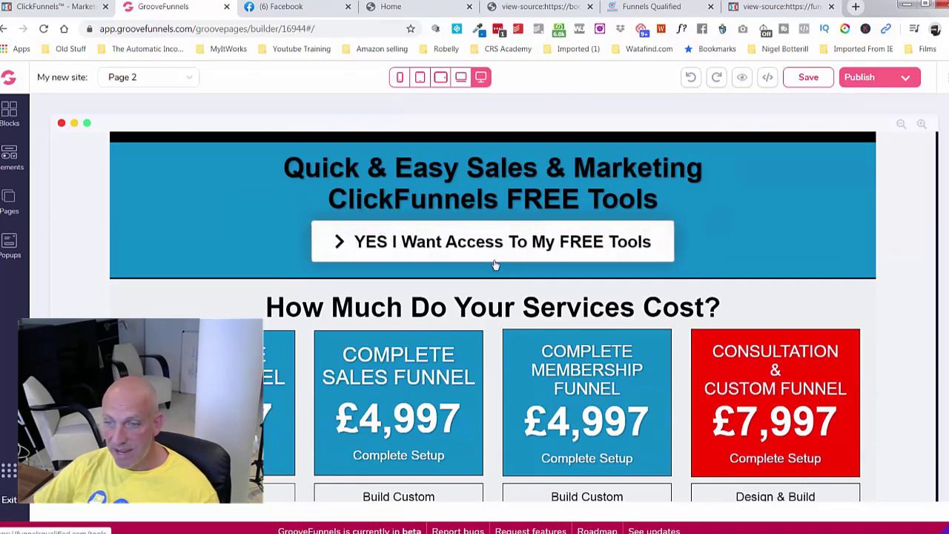
{"action": "scroll", "coordinate": [498, 283], "scroll_direction": "down", "scroll_amount": 3}
{"action": "scroll", "coordinate": [496, 296], "scroll_direction": "down", "scroll_amount": 2}
{"action": "scroll", "coordinate": [496, 296], "scroll_direction": "down", "scroll_amount": 2}
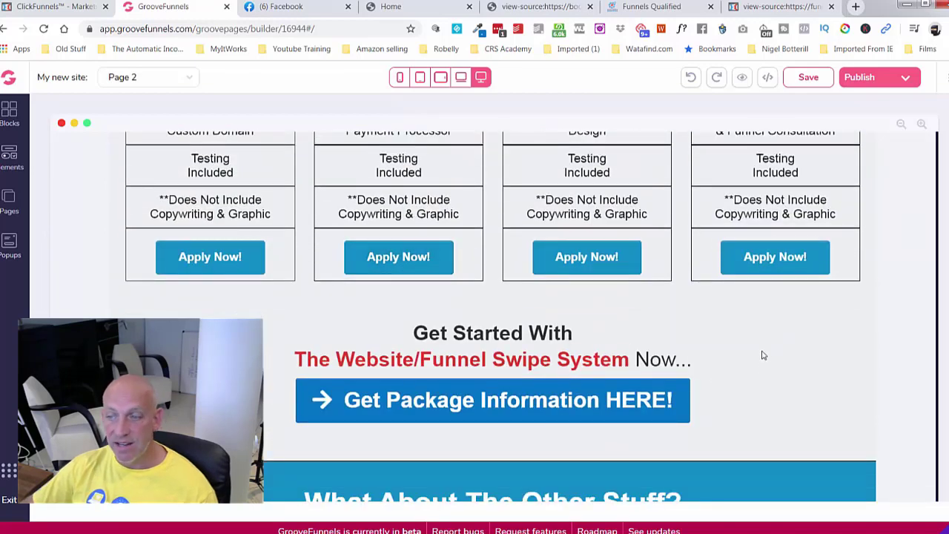
{"action": "scroll", "coordinate": [890, 289], "scroll_direction": "down", "scroll_amount": 2}
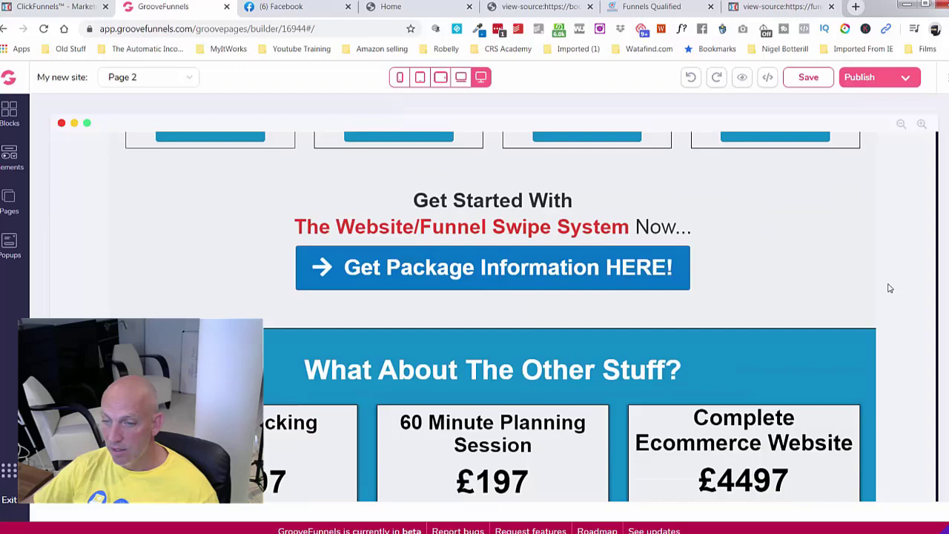
{"action": "scroll", "coordinate": [887, 282], "scroll_direction": "down", "scroll_amount": 2}
{"action": "scroll", "coordinate": [885, 277], "scroll_direction": "down", "scroll_amount": 1}
{"action": "scroll", "coordinate": [885, 276], "scroll_direction": "down", "scroll_amount": 2}
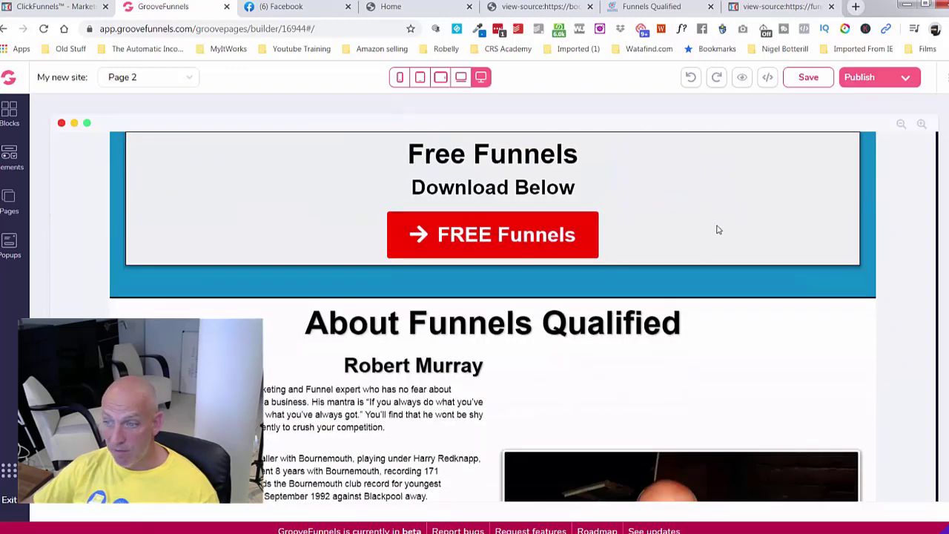
{"action": "scroll", "coordinate": [742, 231], "scroll_direction": "down", "scroll_amount": 3}
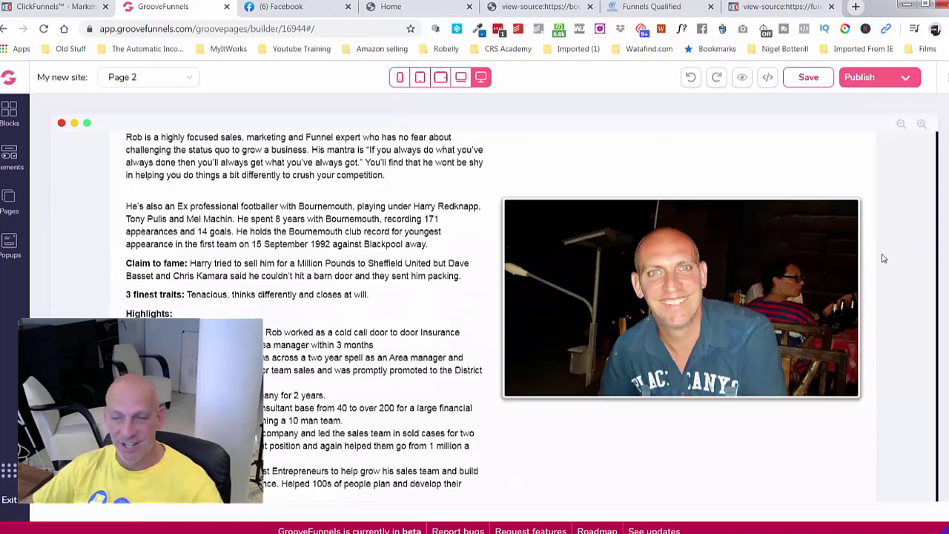
{"action": "scroll", "coordinate": [884, 258], "scroll_direction": "down", "scroll_amount": 1}
{"action": "scroll", "coordinate": [883, 258], "scroll_direction": "down", "scroll_amount": 4}
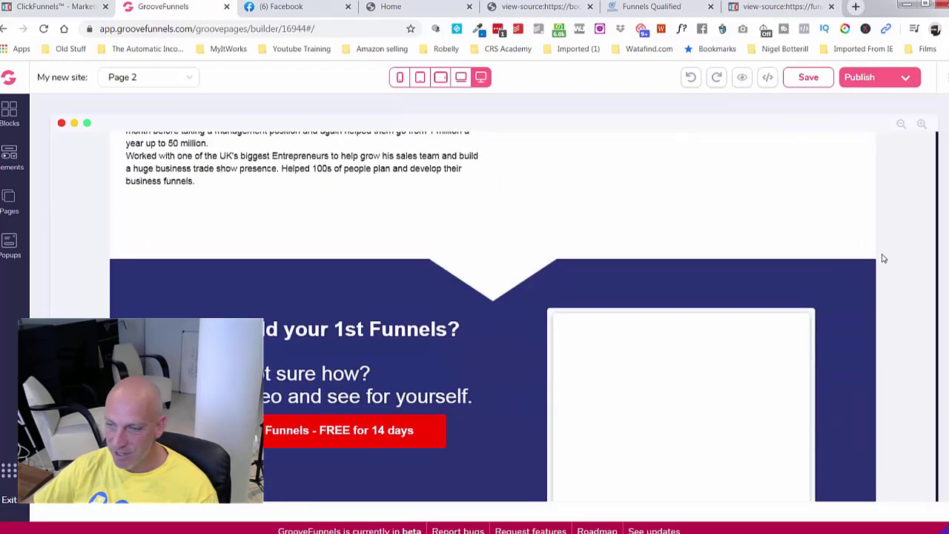
{"action": "scroll", "coordinate": [883, 258], "scroll_direction": "down", "scroll_amount": 3}
{"action": "scroll", "coordinate": [884, 258], "scroll_direction": "down", "scroll_amount": 2}
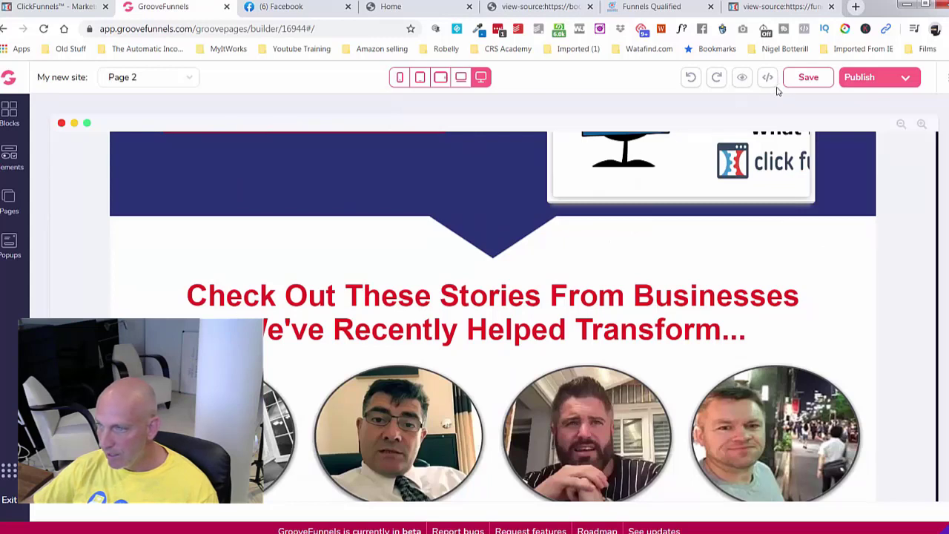
- Save Page 2, publish it on the funnelsqualified groovepages subdomain at path 'home', and open it
{"action": "left_click", "coordinate": [893, 77]}
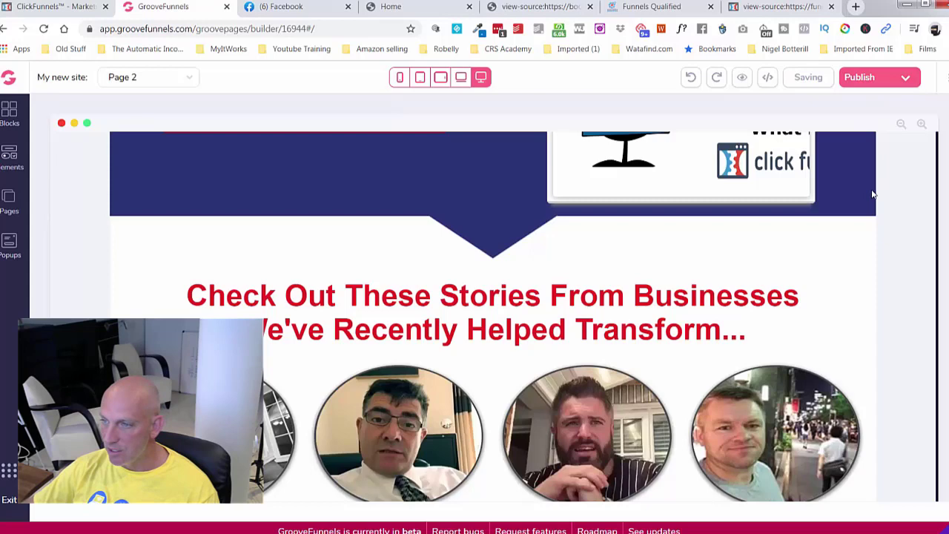
{"action": "left_click", "coordinate": [897, 79]}
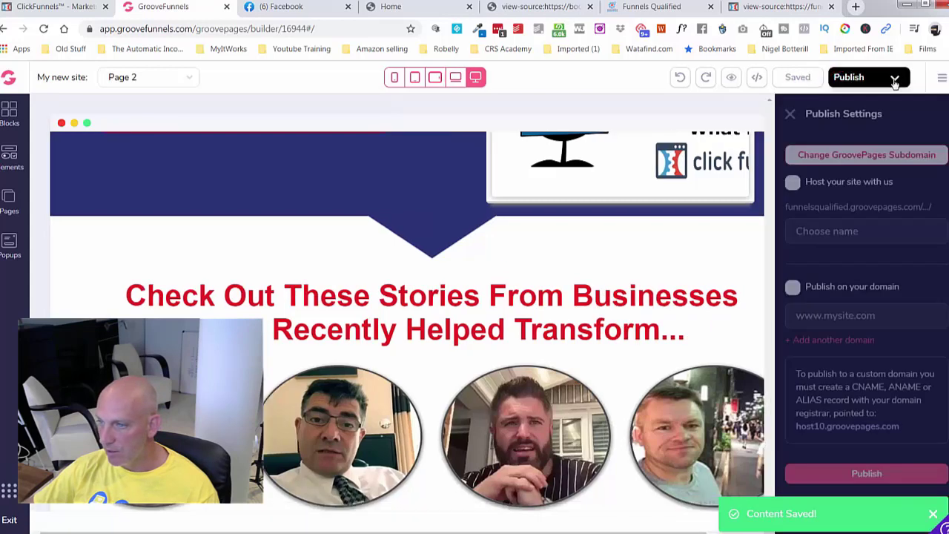
{"action": "left_click", "coordinate": [793, 183]}
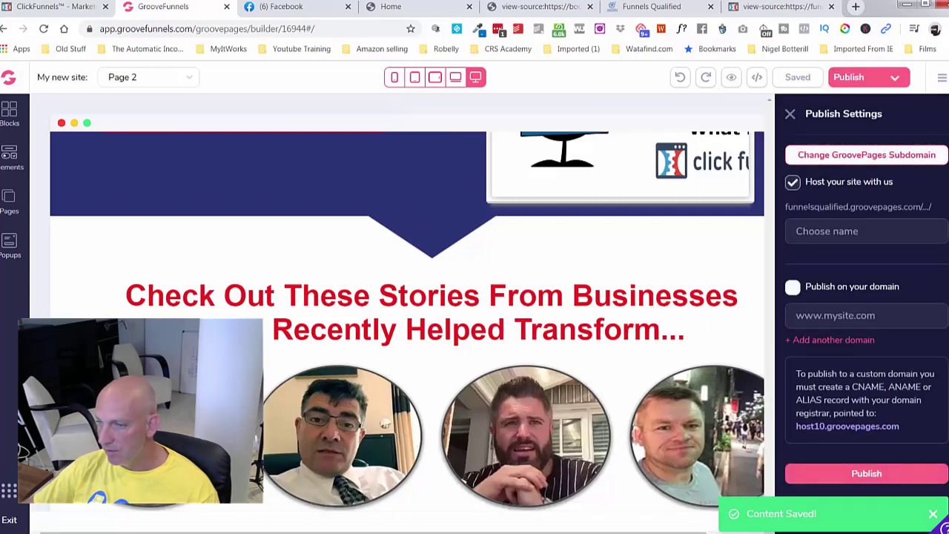
{"action": "left_click", "coordinate": [867, 231]}
{"action": "type", "text": "Ho"}
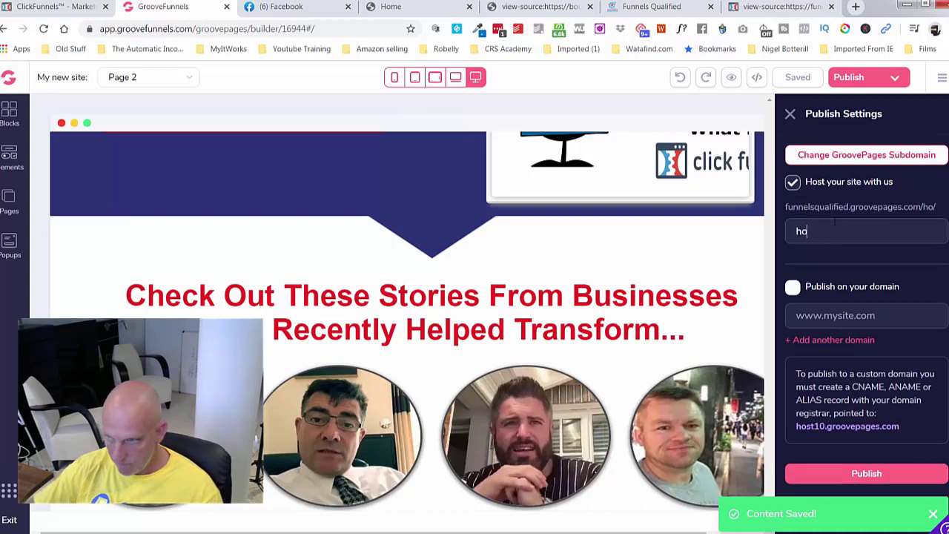
{"action": "type", "text": "me"}
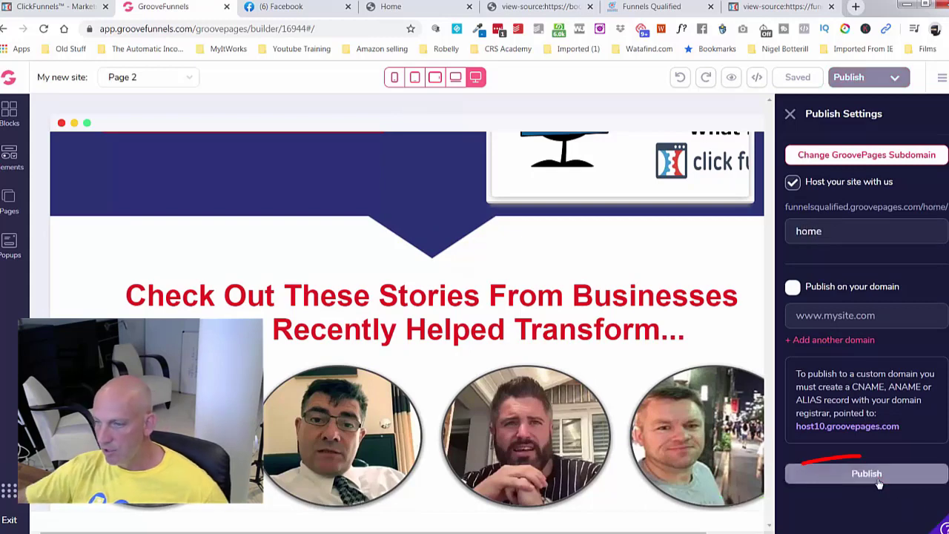
{"action": "left_click", "coordinate": [881, 482]}
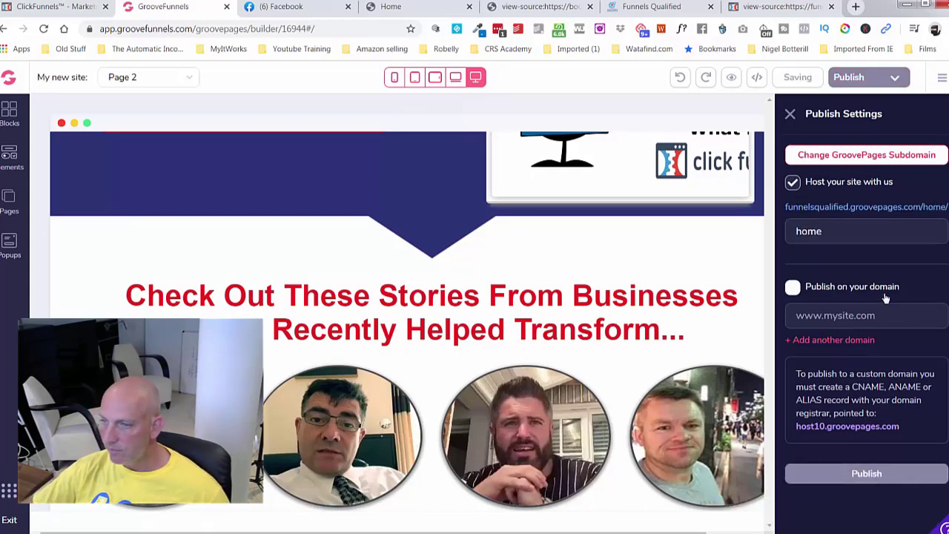
{"action": "left_click", "coordinate": [888, 208]}
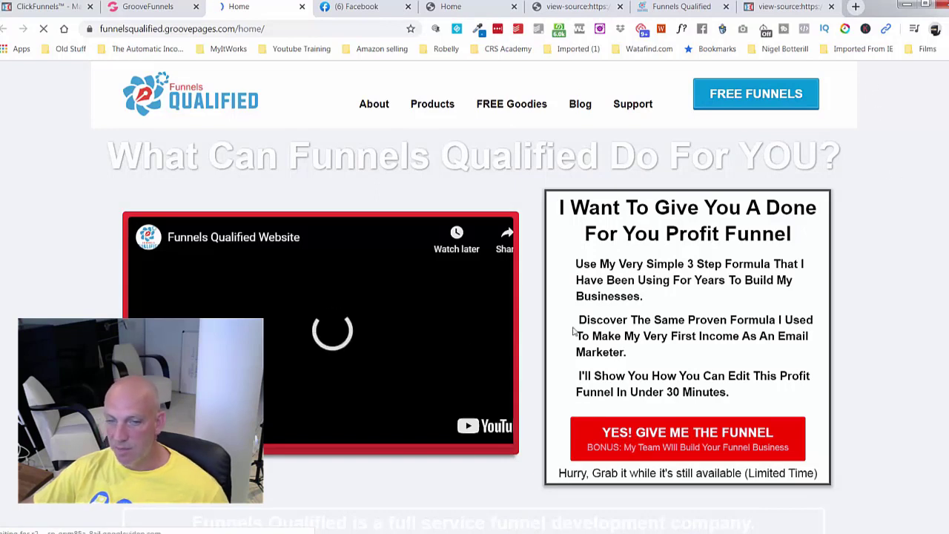
- Test the live page's YES! GIVE ME THE FUNNEL link, then scroll through its sections
{"action": "left_click", "coordinate": [689, 441]}
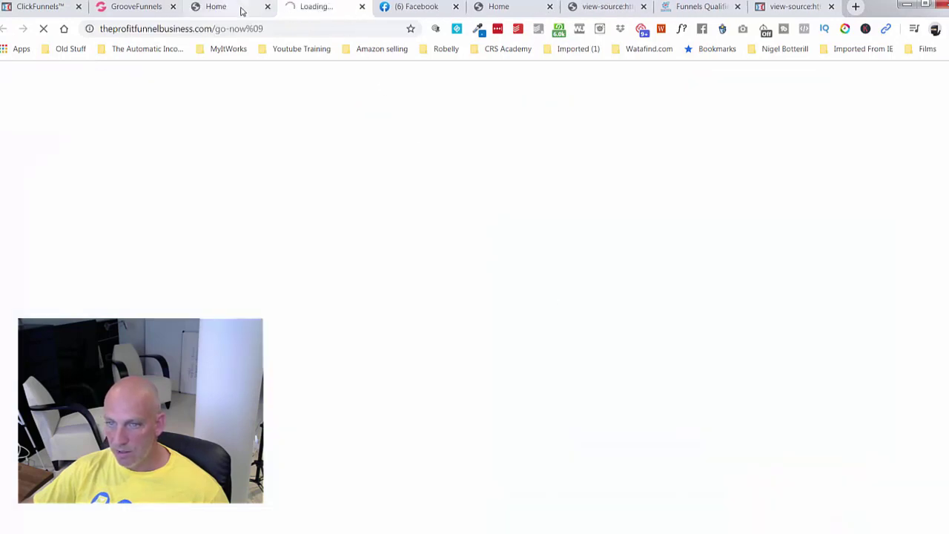
{"action": "left_click", "coordinate": [267, 7]}
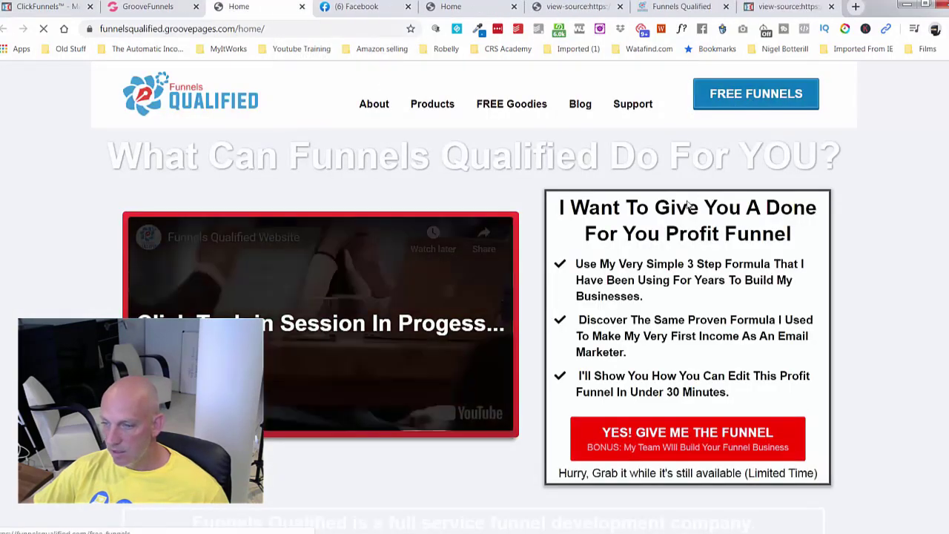
{"action": "scroll", "coordinate": [688, 206], "scroll_direction": "down", "scroll_amount": 5}
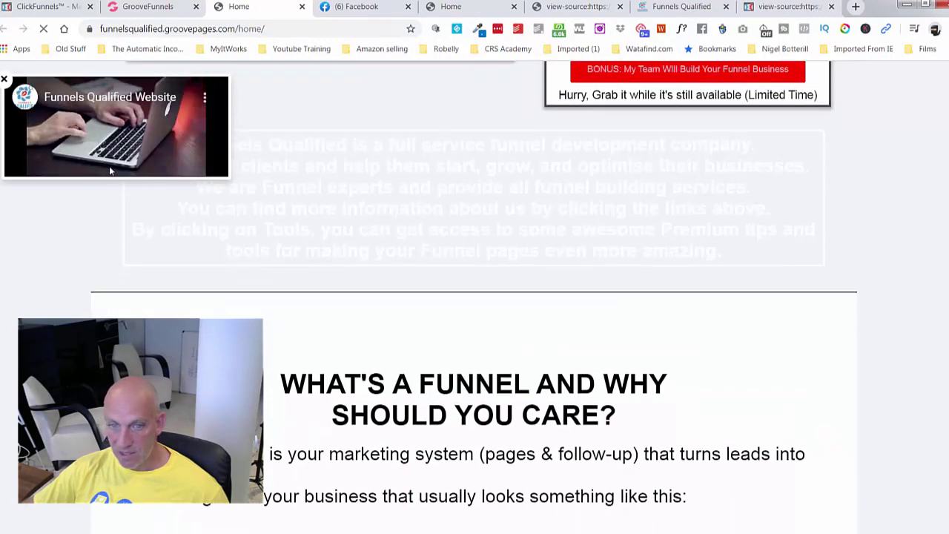
{"action": "scroll", "coordinate": [152, 218], "scroll_direction": "down", "scroll_amount": 2}
{"action": "scroll", "coordinate": [378, 191], "scroll_direction": "down", "scroll_amount": 3}
{"action": "scroll", "coordinate": [431, 186], "scroll_direction": "up", "scroll_amount": 4}
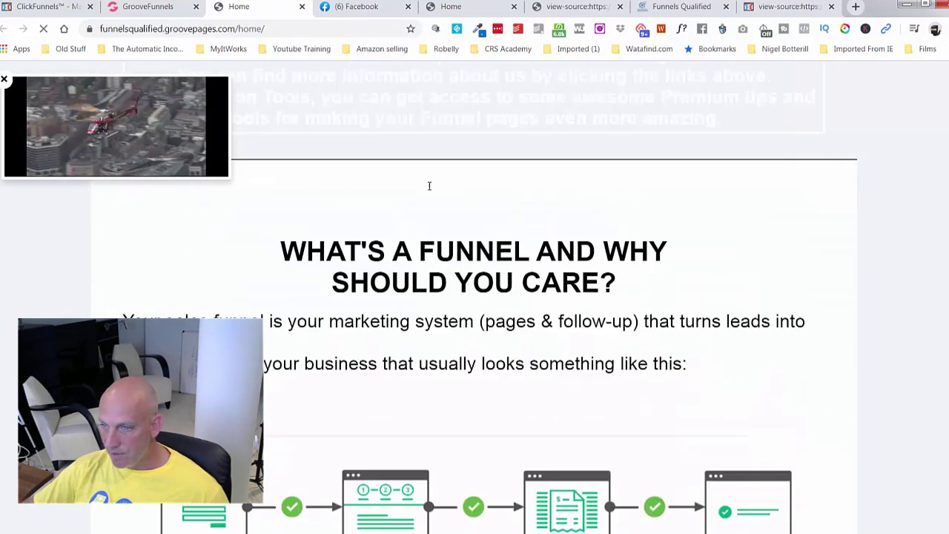
{"action": "scroll", "coordinate": [857, 172], "scroll_direction": "down", "scroll_amount": 2}
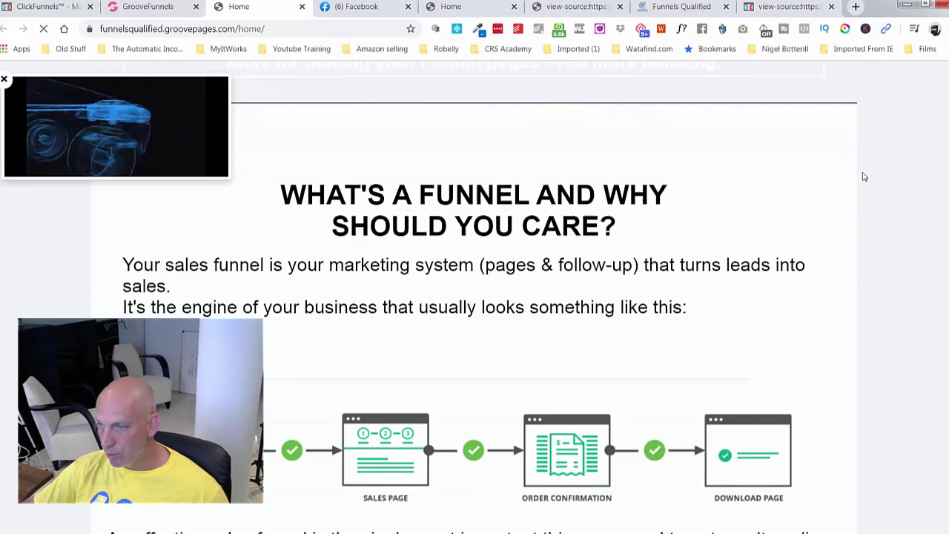
{"action": "scroll", "coordinate": [853, 205], "scroll_direction": "down", "scroll_amount": 4}
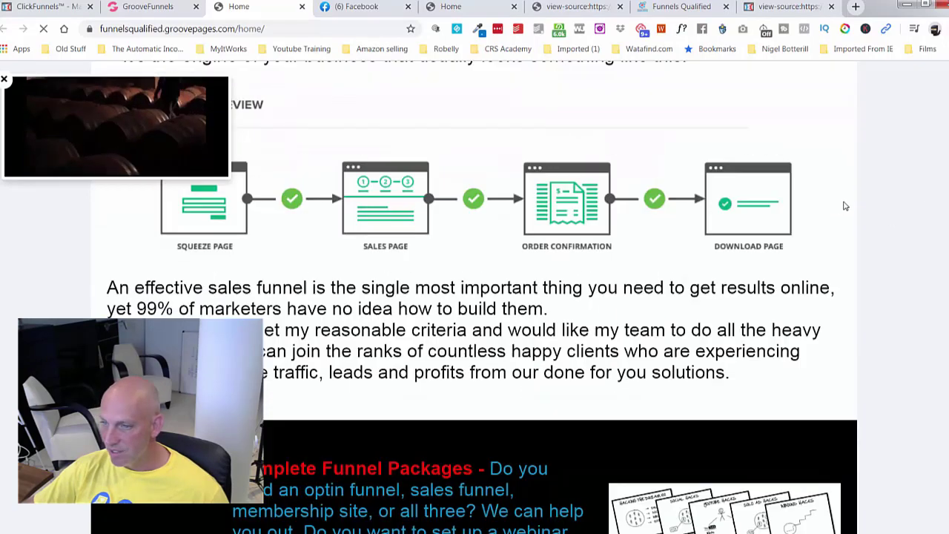
{"action": "scroll", "coordinate": [816, 204], "scroll_direction": "down", "scroll_amount": 3}
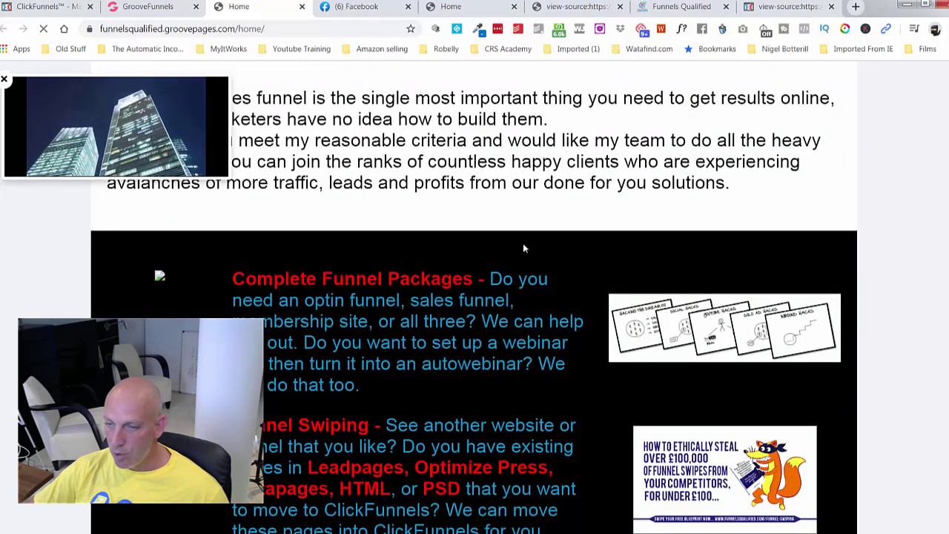
{"action": "scroll", "coordinate": [522, 244], "scroll_direction": "down", "scroll_amount": 4}
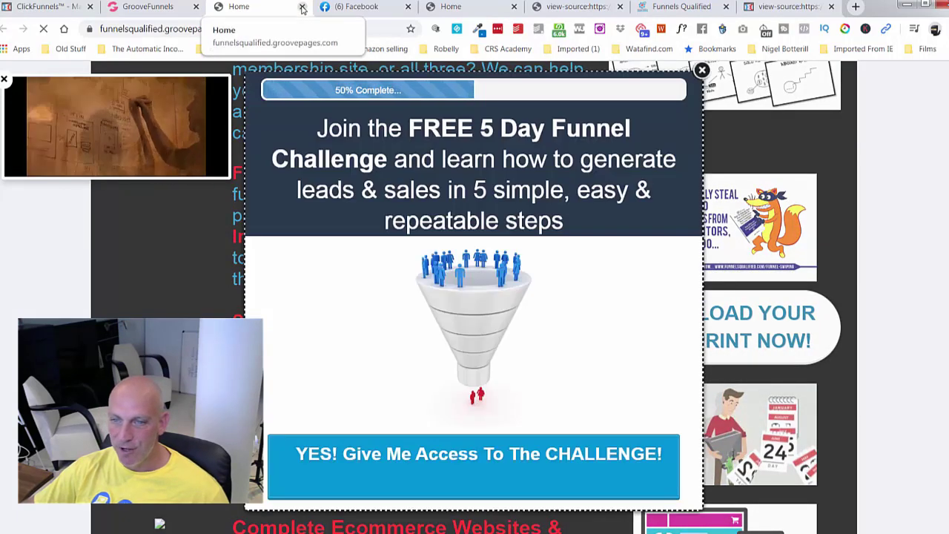
- Close the live Funnels Qualified tab to return to the Facebook video post
{"action": "left_click", "coordinate": [302, 8]}
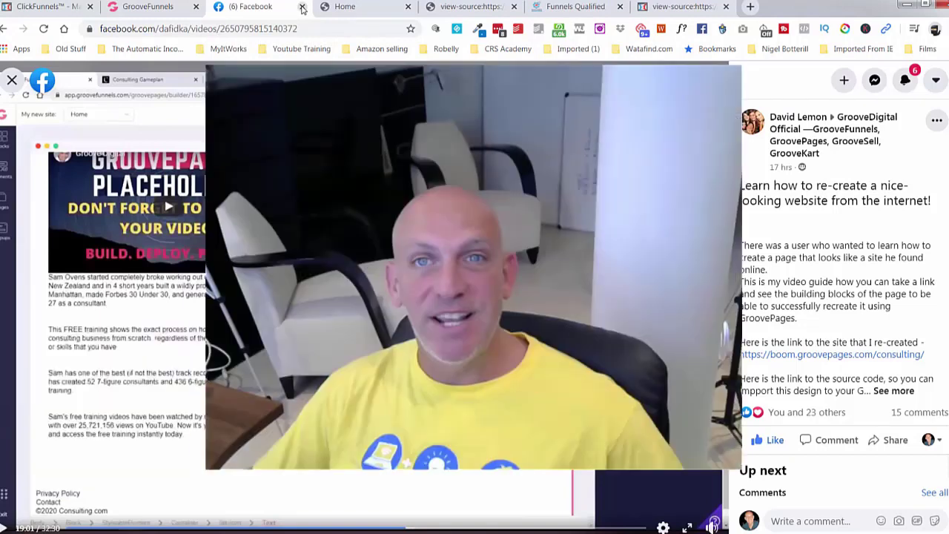